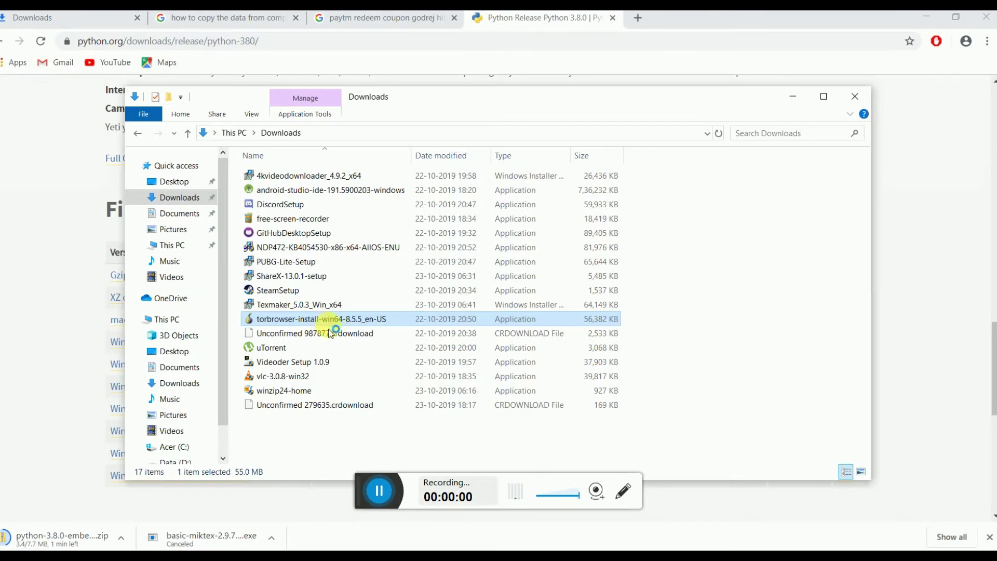
Start installing Tor Browser with the destination folder set to D:\Tor Browser
{"action": "left_click", "coordinate": [499, 319]}
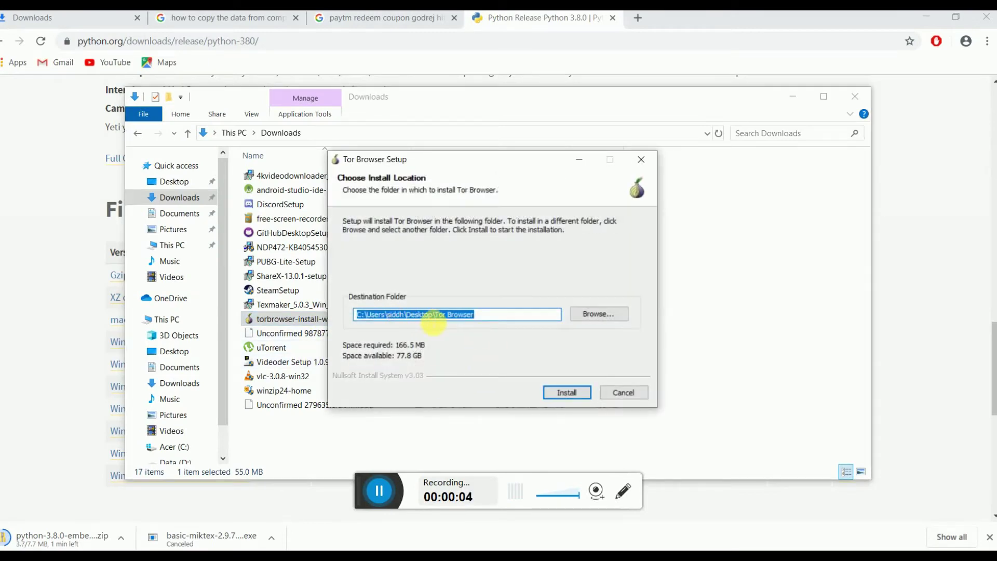
{"action": "left_click", "coordinate": [434, 315]}
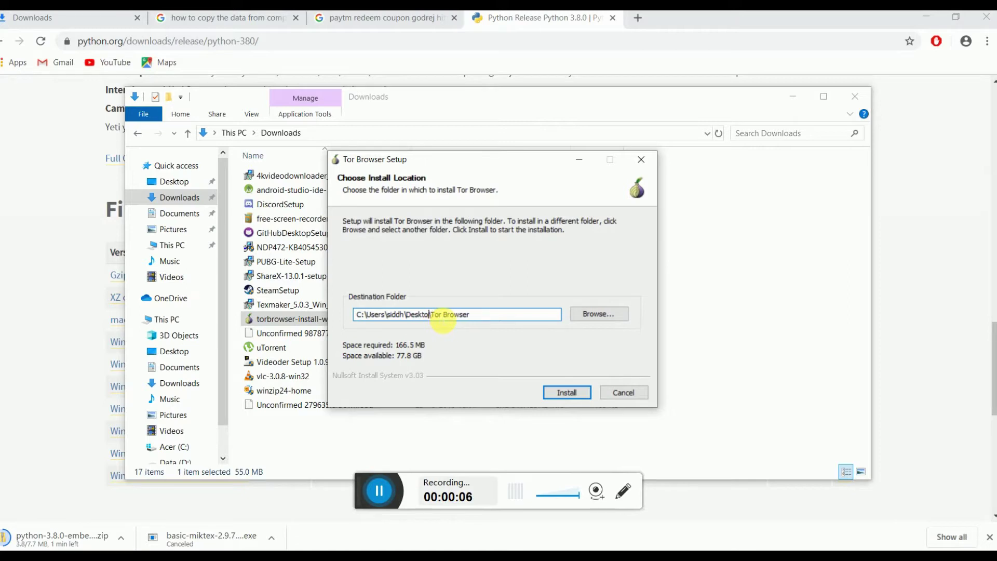
{"action": "key", "text": "BackSpace"}
{"action": "key", "text": "BackSpace"}
{"action": "key", "text": "BackSpace"}
{"action": "key", "text": "BackSpace"}
{"action": "key", "text": "BackSpace"}
{"action": "key", "text": "BackSpace"}
{"action": "key", "text": "BackSpace"}
{"action": "key", "text": "BackSpace"}
{"action": "key", "text": "BackSpace"}
{"action": "key", "text": "BackSpace"}
{"action": "key", "text": "BackSpace"}
{"action": "key", "text": "BackSpace"}
{"action": "key", "text": "BackSpace"}
{"action": "key", "text": "BackSpace"}
{"action": "key", "text": "BackSpace"}
{"action": "key", "text": "BackSpace"}
{"action": "key", "text": "BackSpace"}
{"action": "key", "text": "BackSpace"}
{"action": "type", "text": "D:\\"}
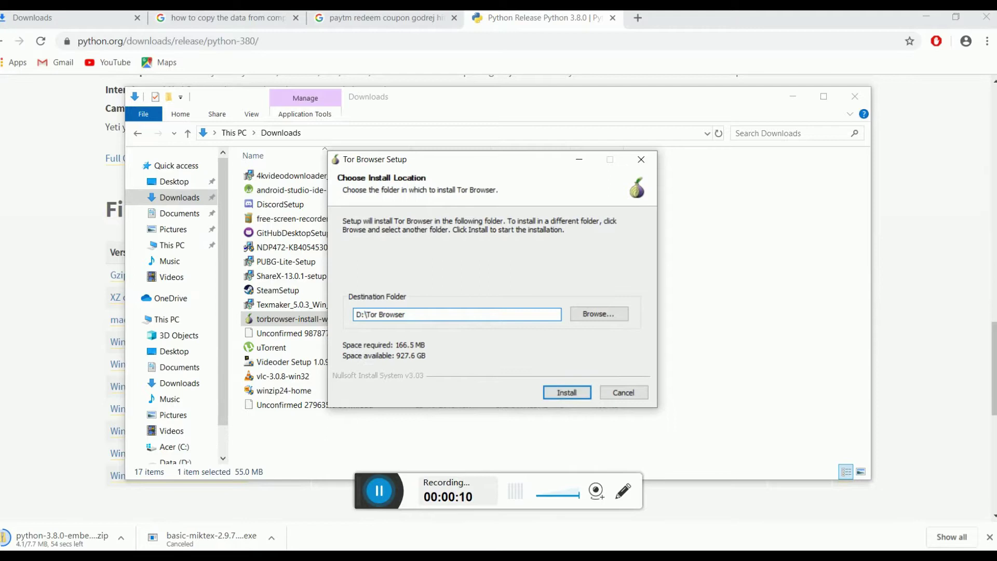
{"action": "left_click", "coordinate": [564, 392]}
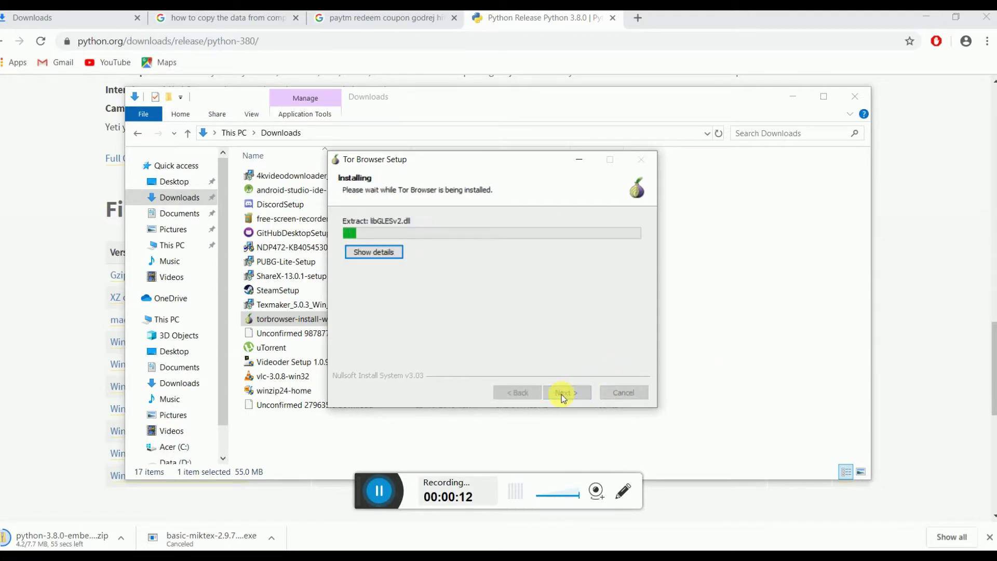
Launch the uTorrent installer from the Downloads folder and minimize the browser window behind it
{"action": "left_click", "coordinate": [271, 346]}
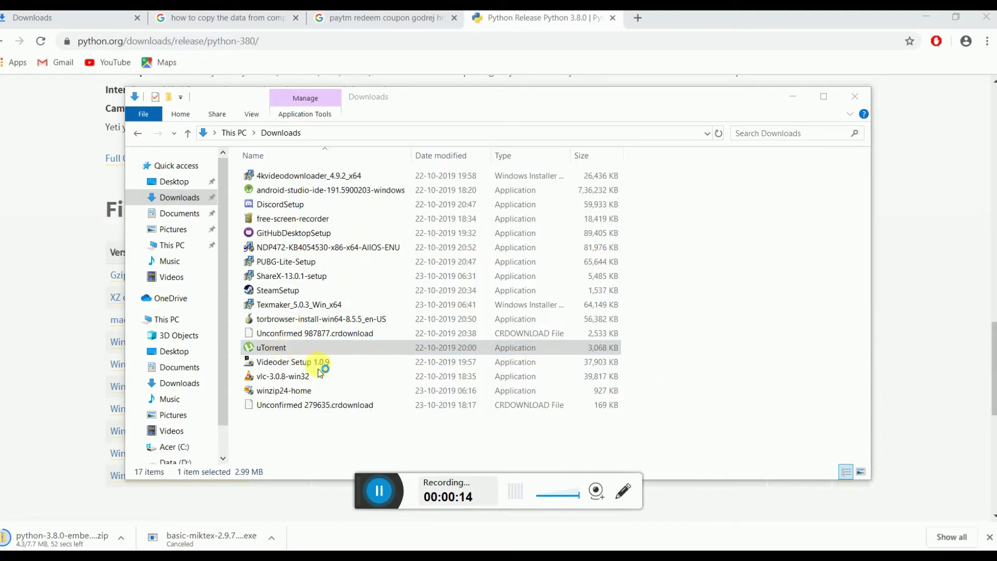
{"action": "left_click", "coordinate": [464, 348]}
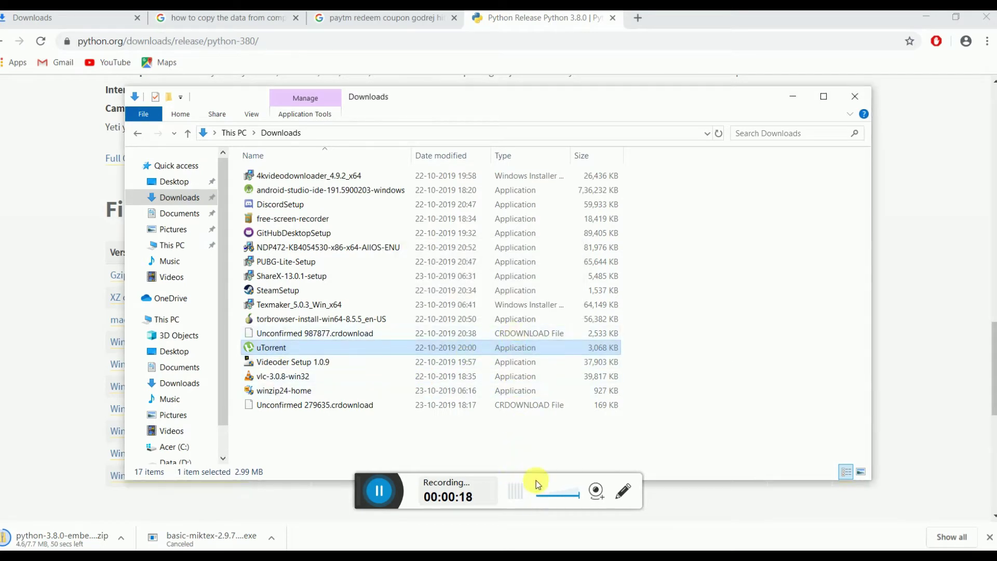
{"action": "left_click", "coordinate": [925, 17]}
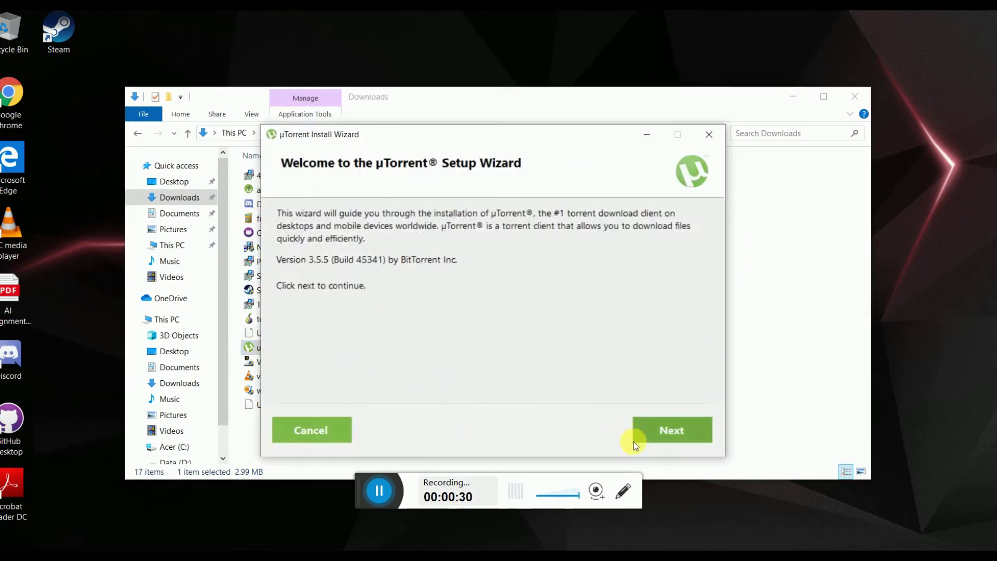
Proceed past the µTorrent setup welcome page and agree to the license agreement and privacy policy
{"action": "left_click", "coordinate": [654, 429]}
{"action": "left_click", "coordinate": [653, 429]}
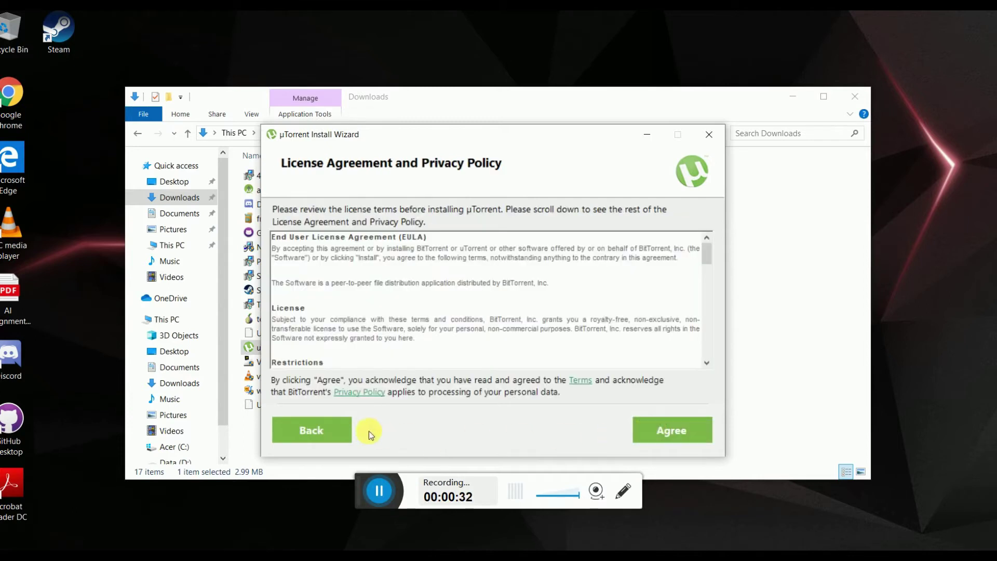
{"action": "left_click", "coordinate": [345, 430]}
{"action": "left_click", "coordinate": [674, 442]}
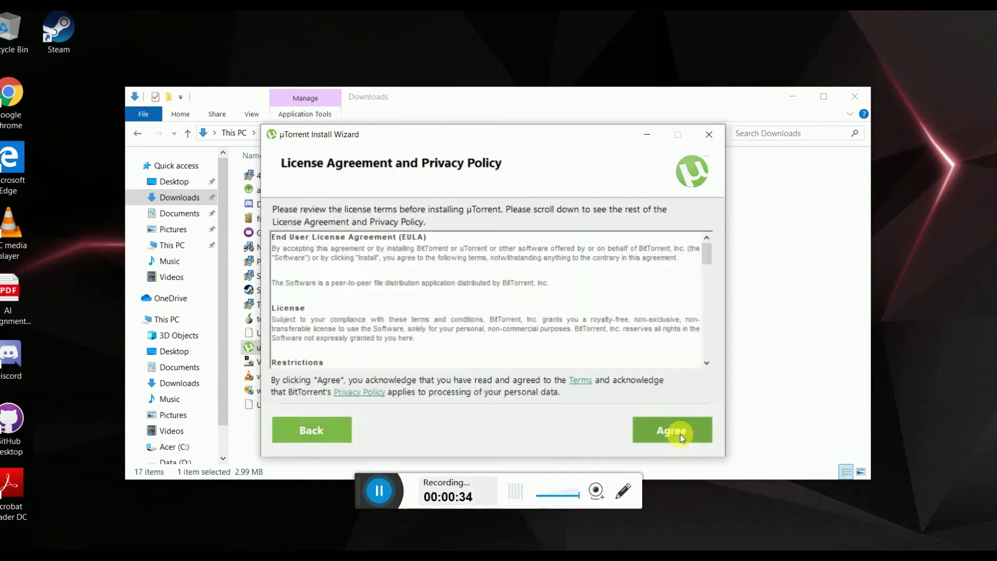
{"action": "left_click", "coordinate": [682, 435]}
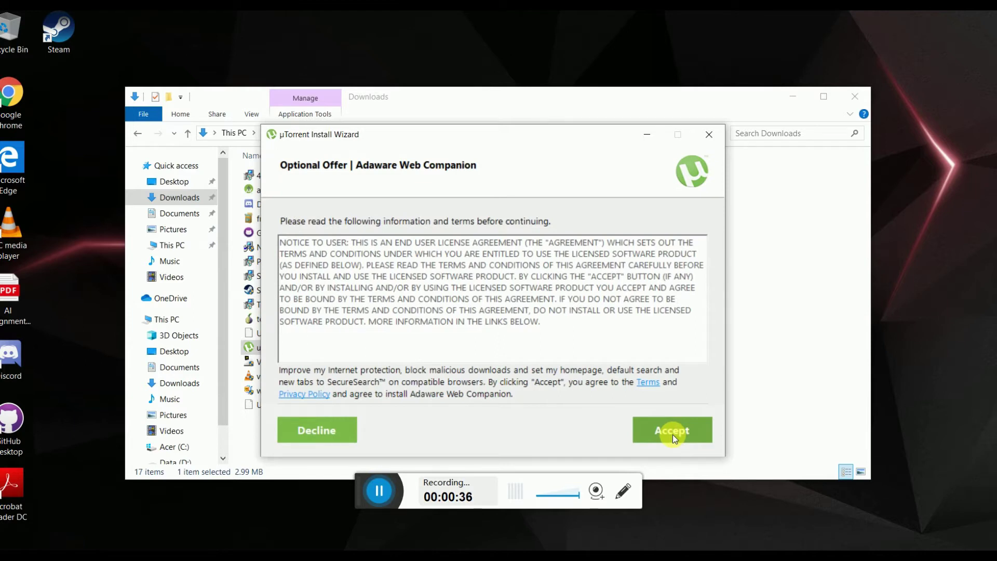
Decline the Adaware Web Companion offer and opt out of installing the Opera browser
{"action": "left_click", "coordinate": [331, 431]}
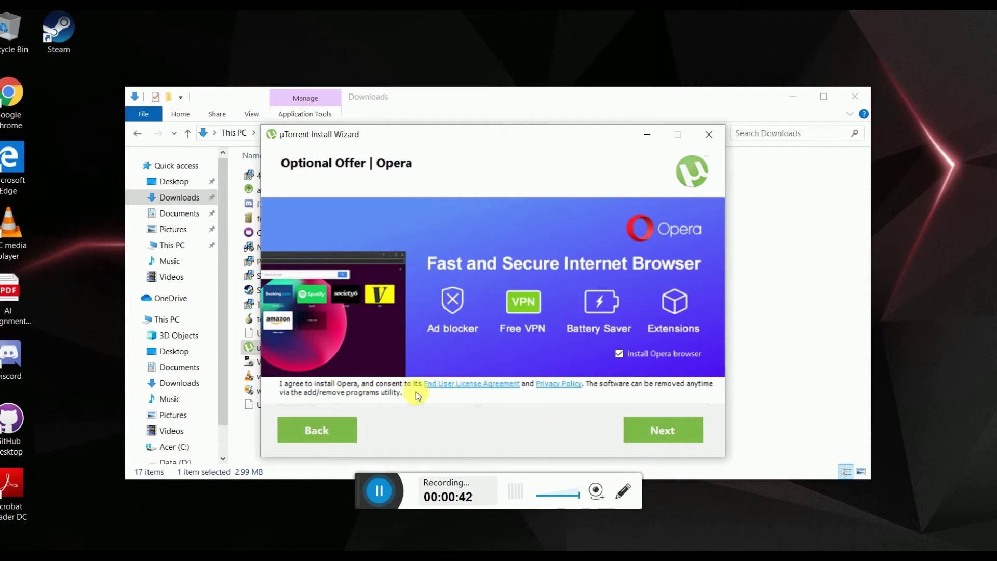
{"action": "left_click", "coordinate": [619, 354]}
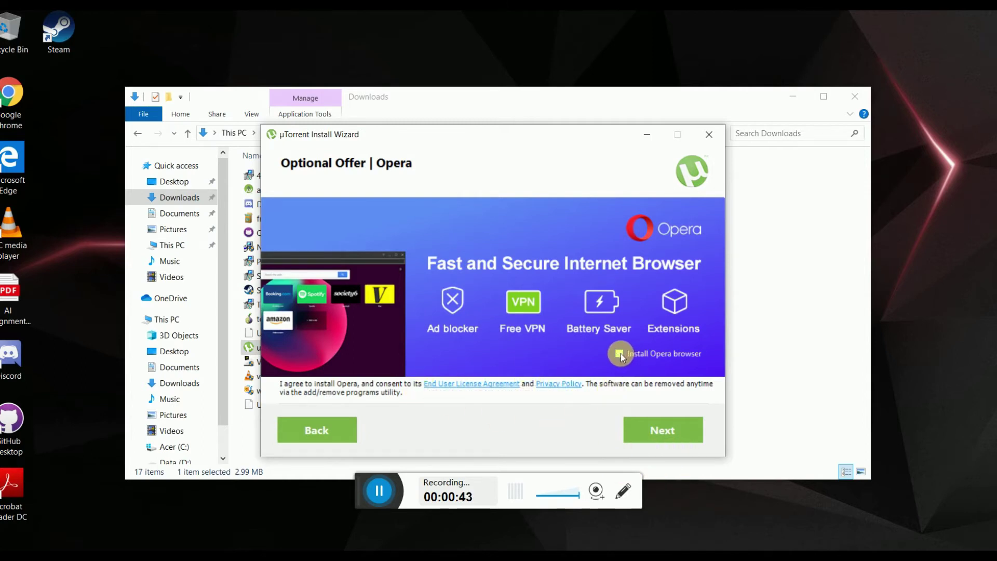
{"action": "left_click", "coordinate": [657, 431]}
Install µTorrent with only a Quick Launch icon, no firewall exception and no Windows startup, and finish with Launch µTorrent enabled
{"action": "left_click", "coordinate": [319, 218]}
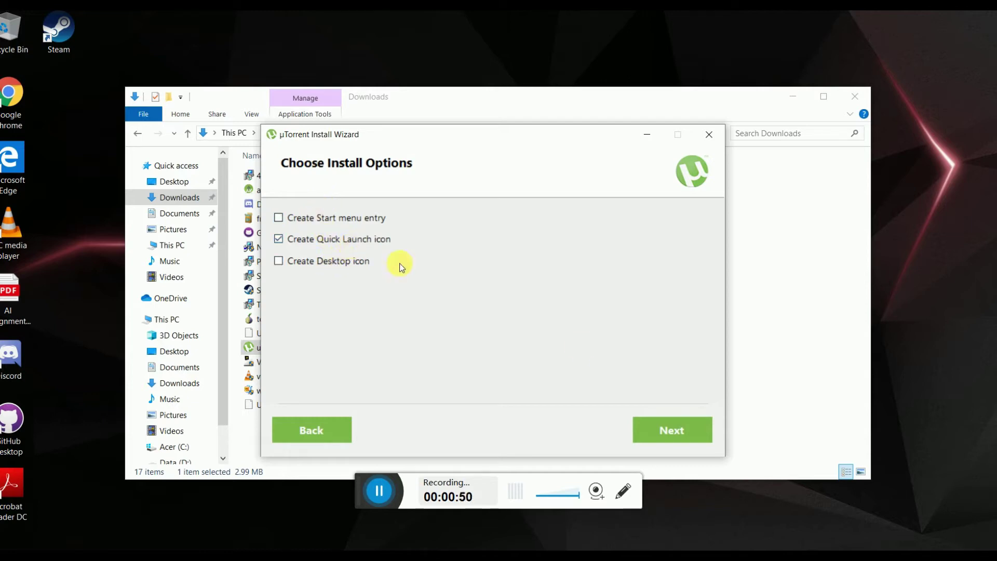
{"action": "left_click", "coordinate": [688, 432]}
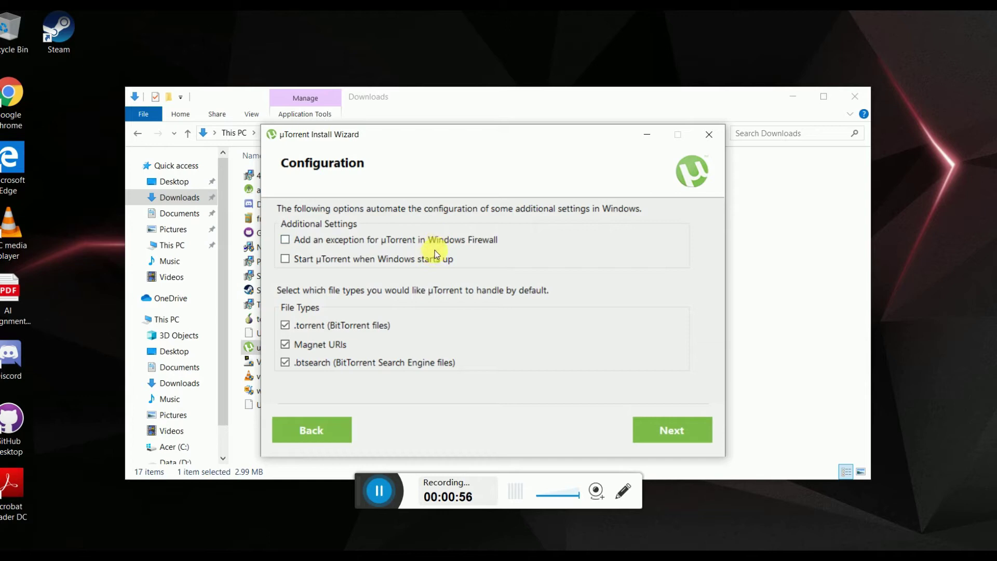
{"action": "left_click", "coordinate": [650, 427]}
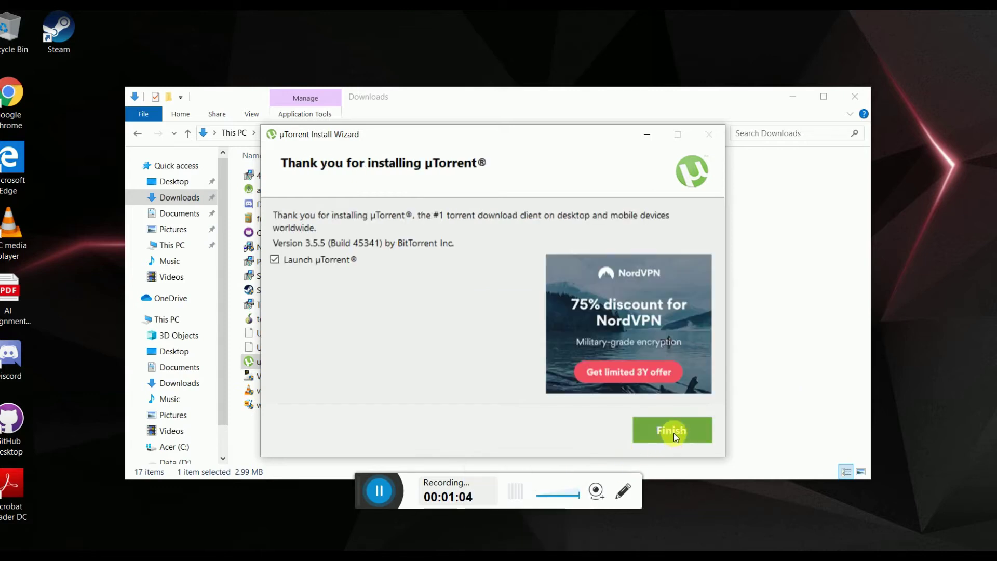
{"action": "left_click", "coordinate": [708, 429]}
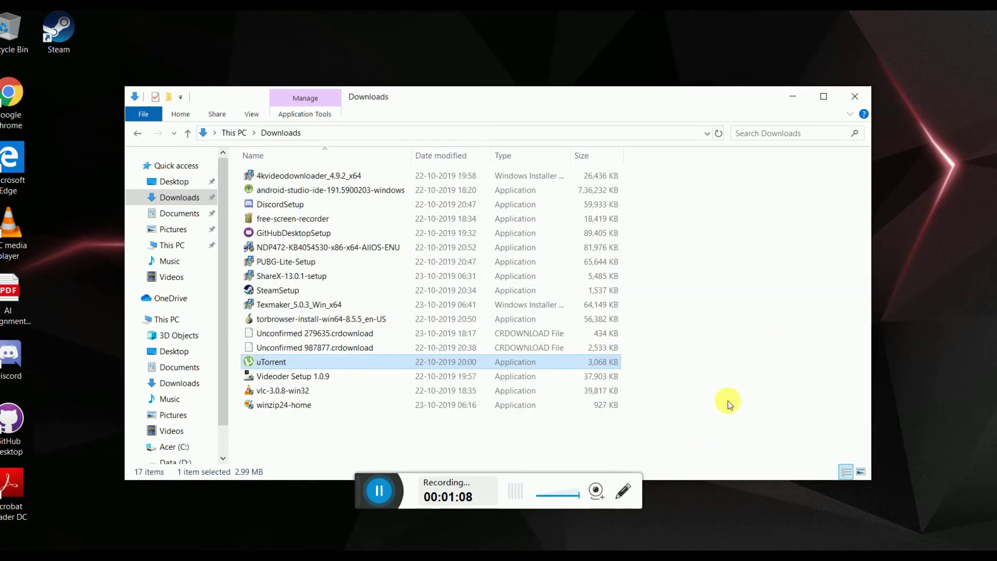
Minimize the Downloads folder window and close the µTorrent main window
{"action": "left_click", "coordinate": [798, 101]}
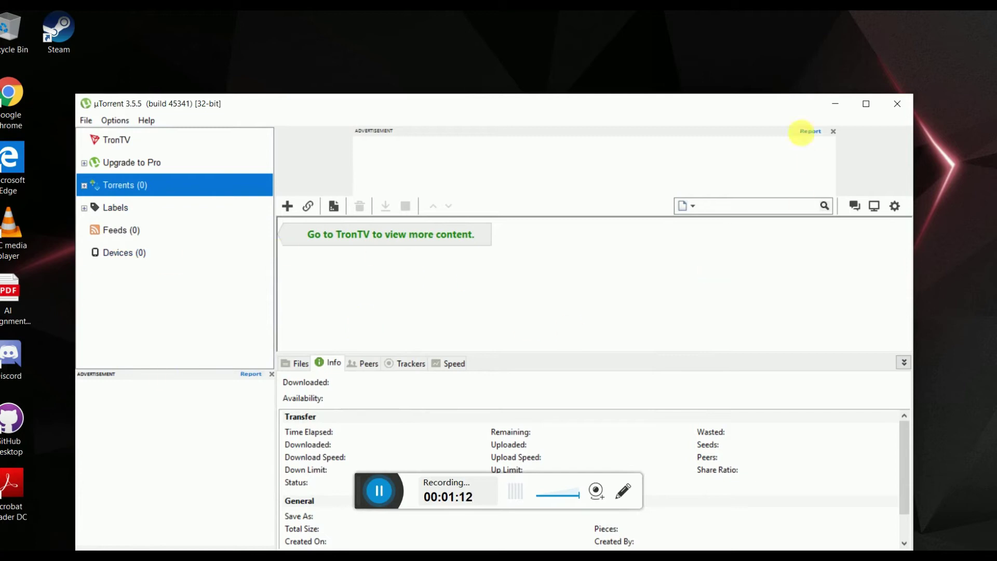
{"action": "left_click_drag", "start_coordinate": [582, 109], "coordinate": [596, 80]}
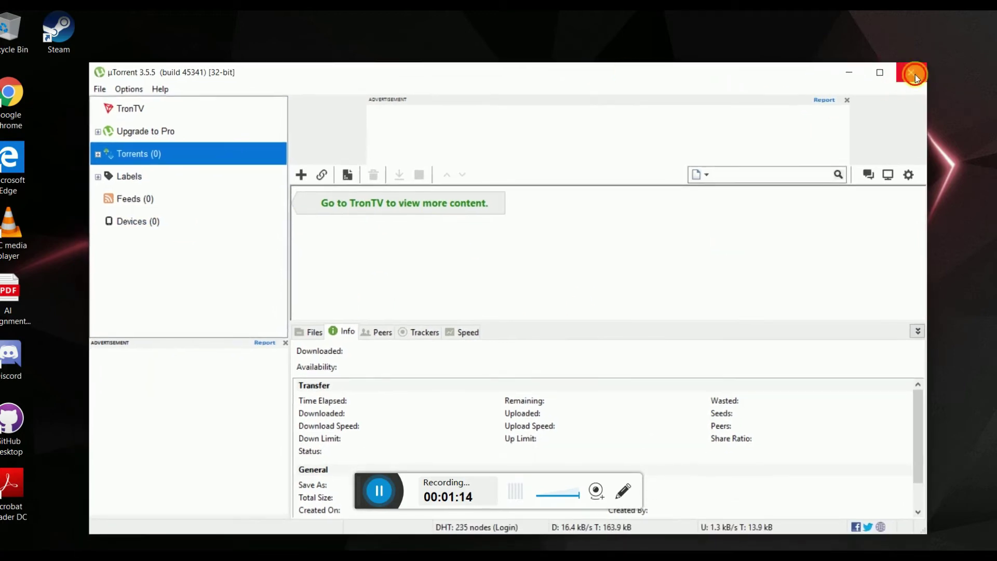
{"action": "left_click", "coordinate": [910, 72]}
Finish the Tor Browser setup with Run Tor Browser enabled and without Start Menu and Desktop shortcuts
{"action": "left_click", "coordinate": [496, 291]}
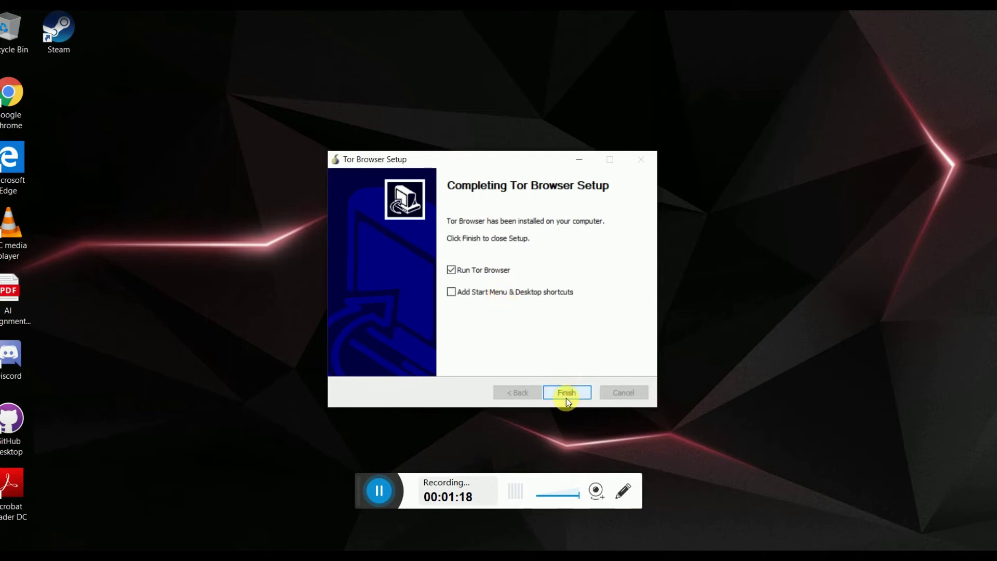
{"action": "left_click", "coordinate": [567, 396]}
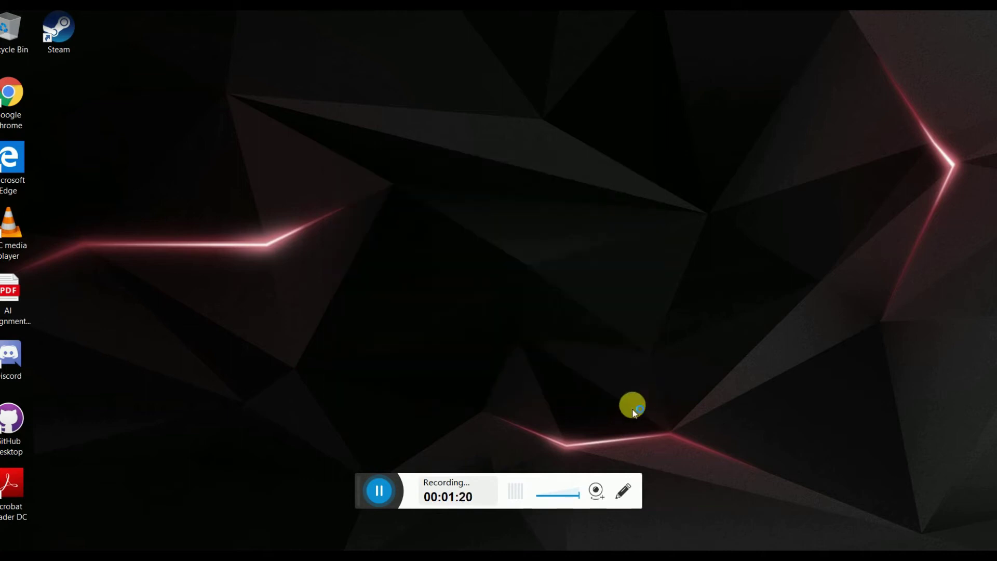
Launch the winzip24-home installer from the Downloads folder and connect Tor Browser to the Tor network
{"action": "left_click", "coordinate": [341, 555]}
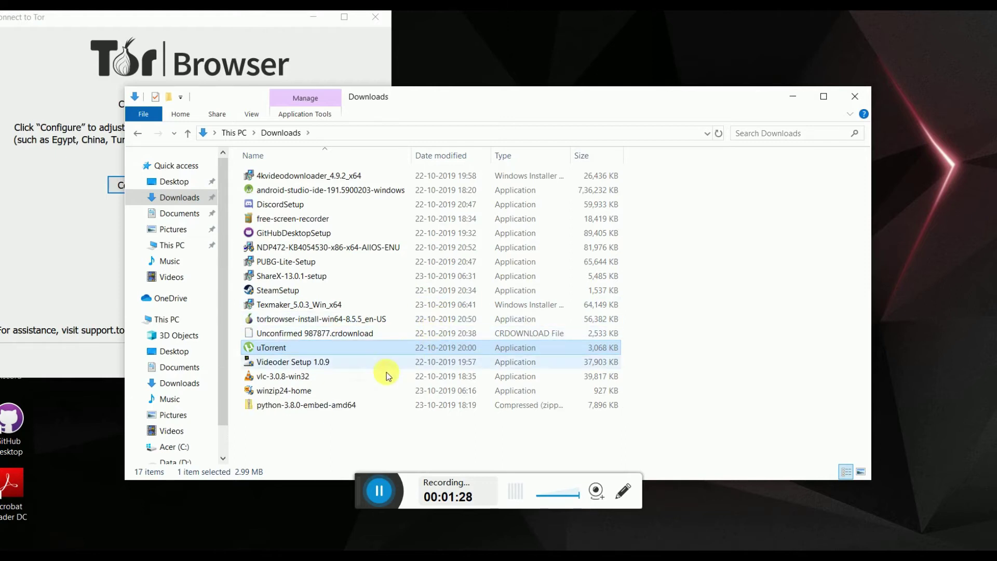
{"action": "double_click", "coordinate": [356, 389]}
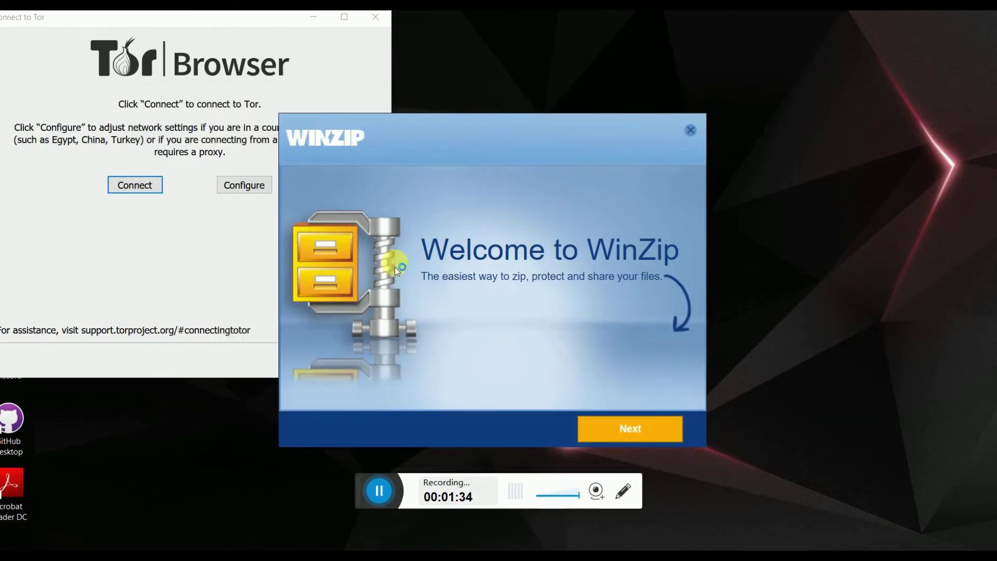
{"action": "left_click", "coordinate": [136, 185]}
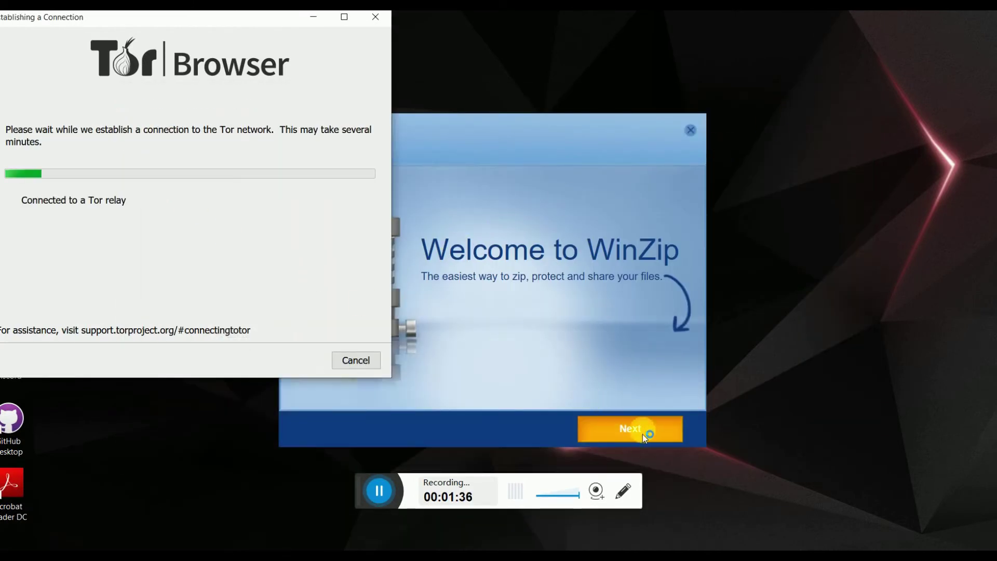
Accept the WinZip license agreement to start its installation, and dismiss the installer window
{"action": "left_click", "coordinate": [643, 431]}
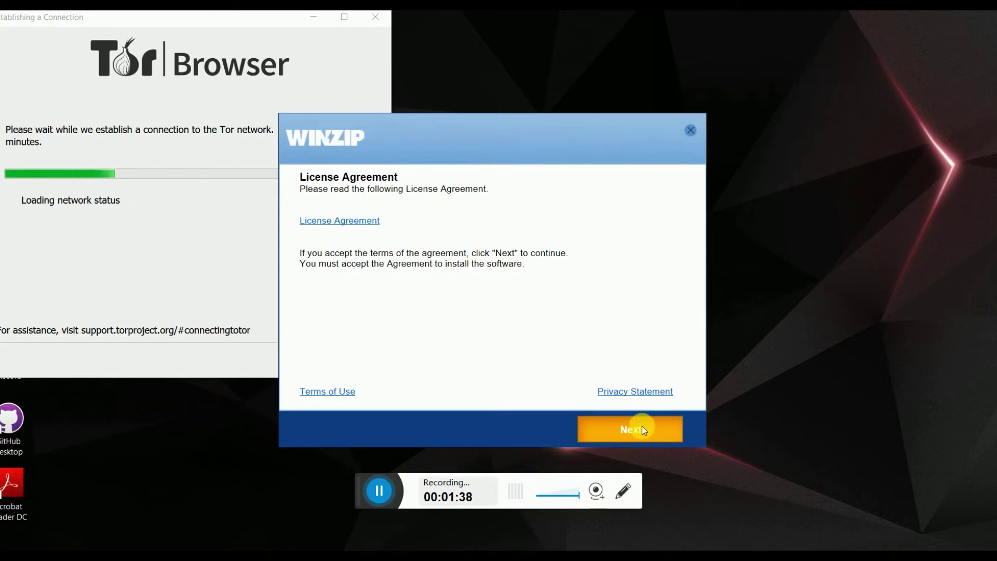
{"action": "left_click", "coordinate": [648, 427]}
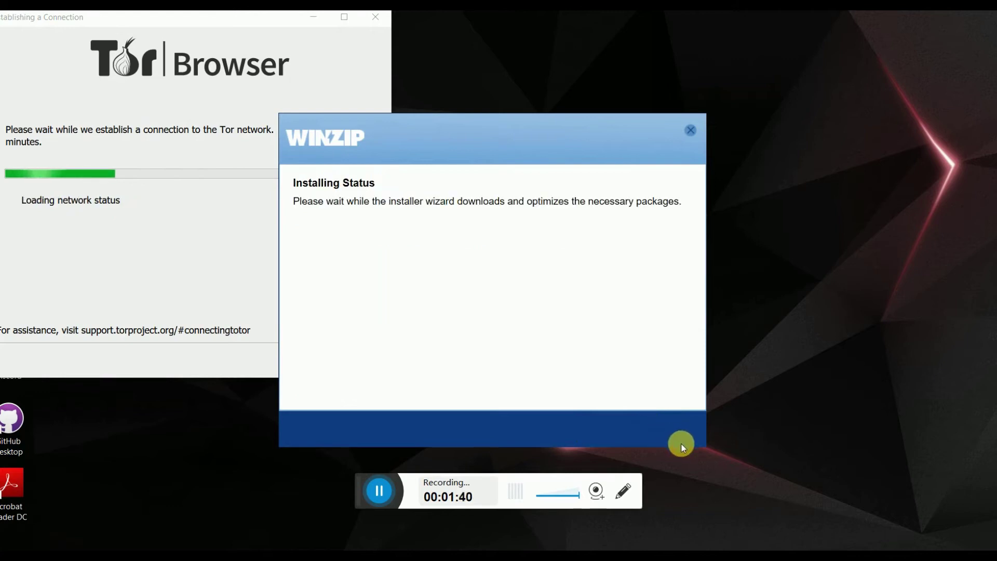
{"action": "left_click", "coordinate": [688, 131]}
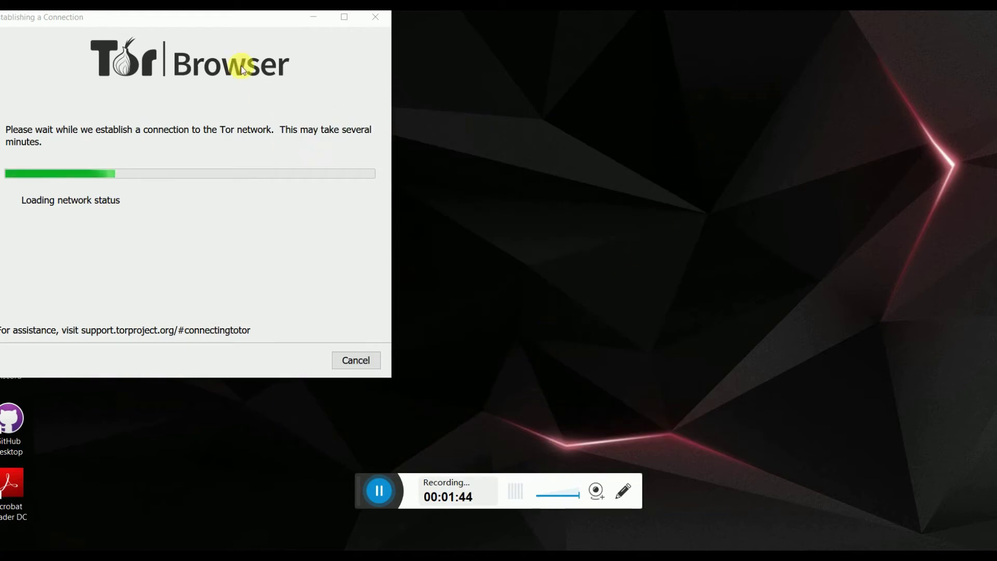
Move the Tor connection window toward the middle of the screen and close the remaining WinZip installer window
{"action": "left_click_drag", "start_coordinate": [198, 18], "coordinate": [413, 80]}
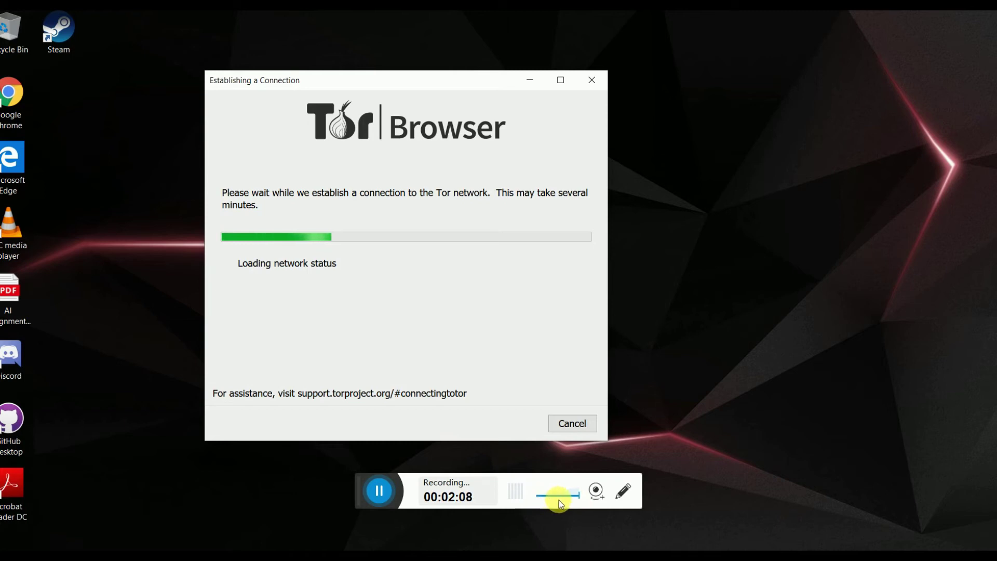
{"action": "left_click", "coordinate": [579, 497]}
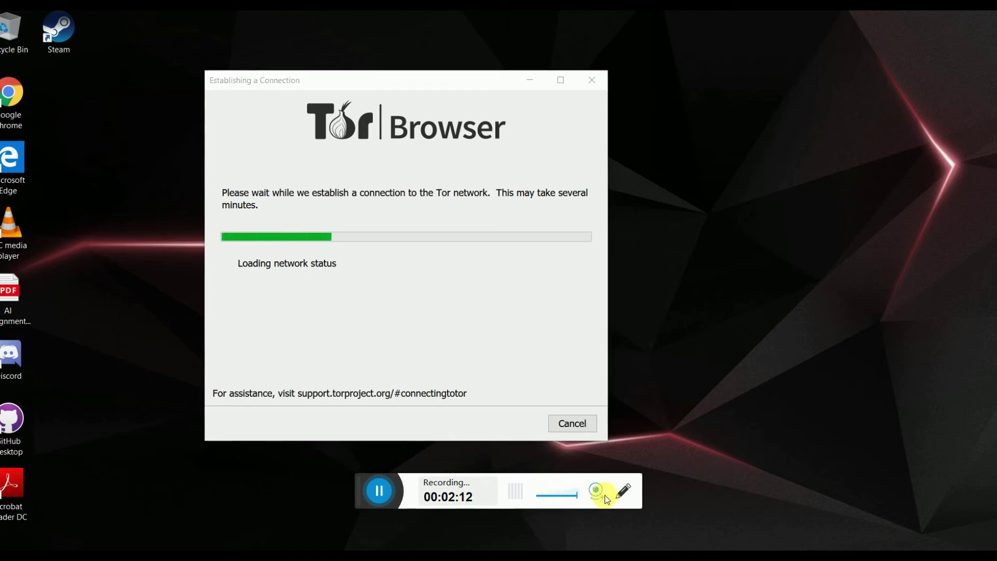
{"action": "mouse_move", "coordinate": [556, 554]}
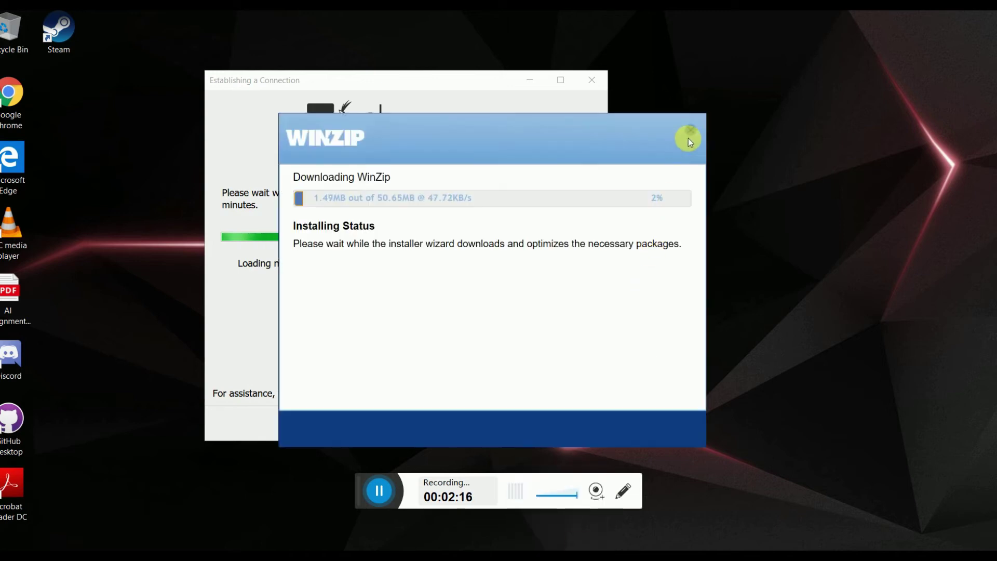
{"action": "right_click", "coordinate": [556, 554]}
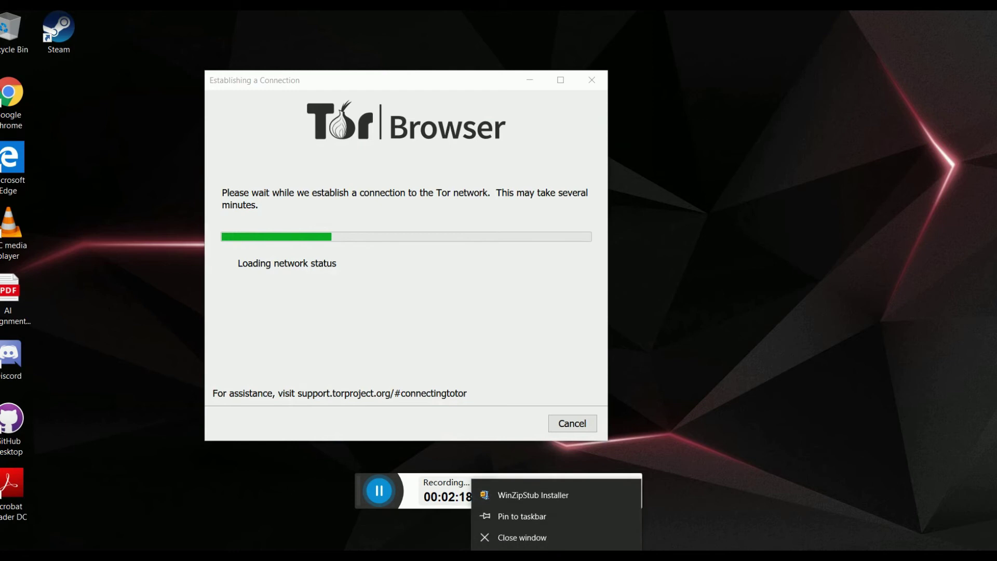
{"action": "left_click", "coordinate": [563, 535]}
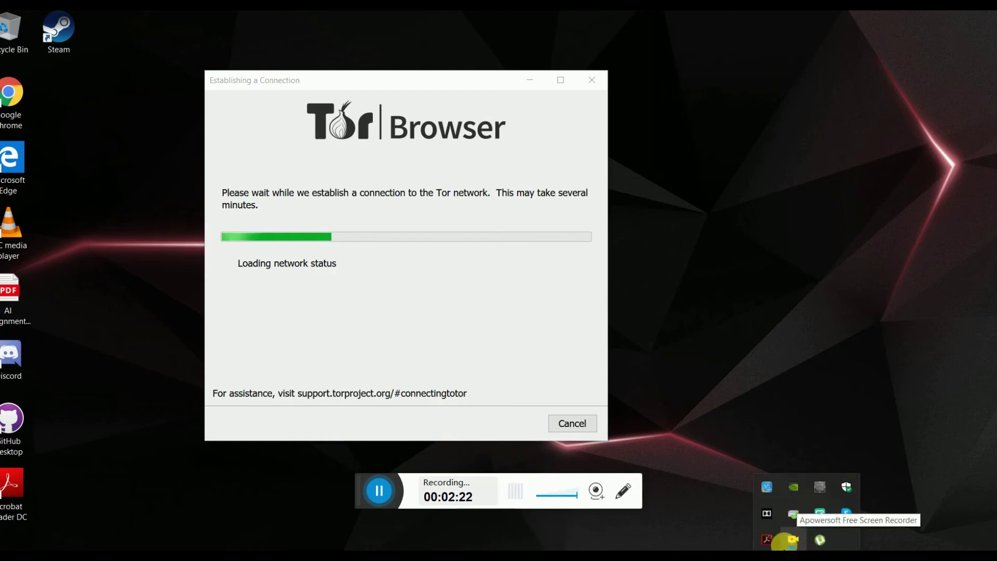
{"action": "left_click", "coordinate": [883, 329]}
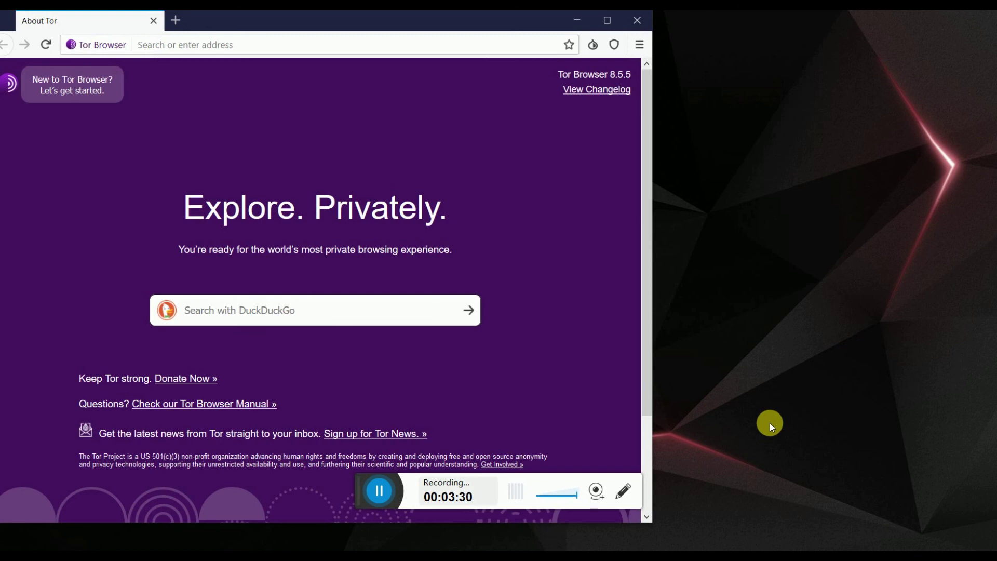
Go to duckduckgo.com in Tor Browser
{"action": "left_click", "coordinate": [187, 44]}
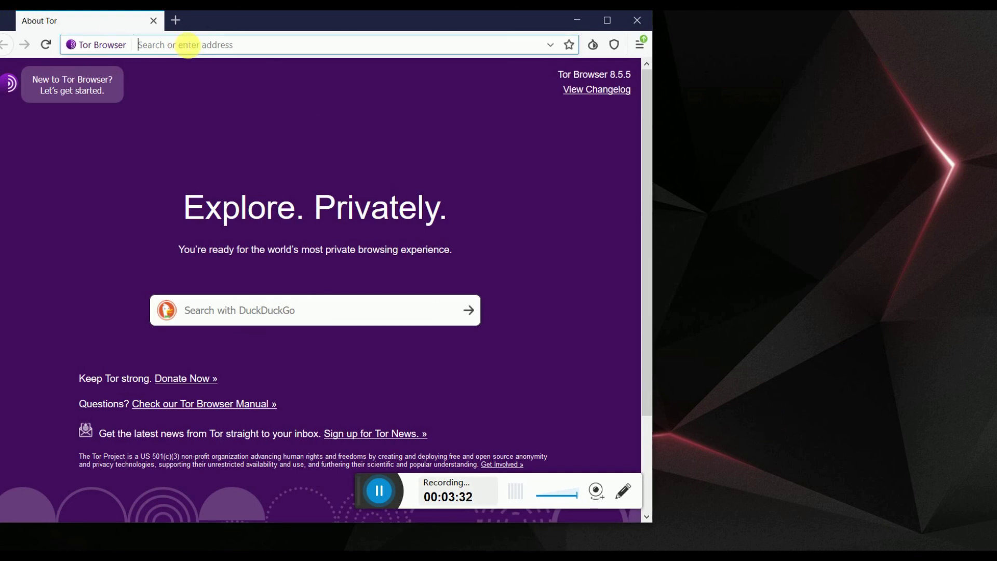
{"action": "type", "text": "duckduckgo.com"}
{"action": "key", "text": "Return"}
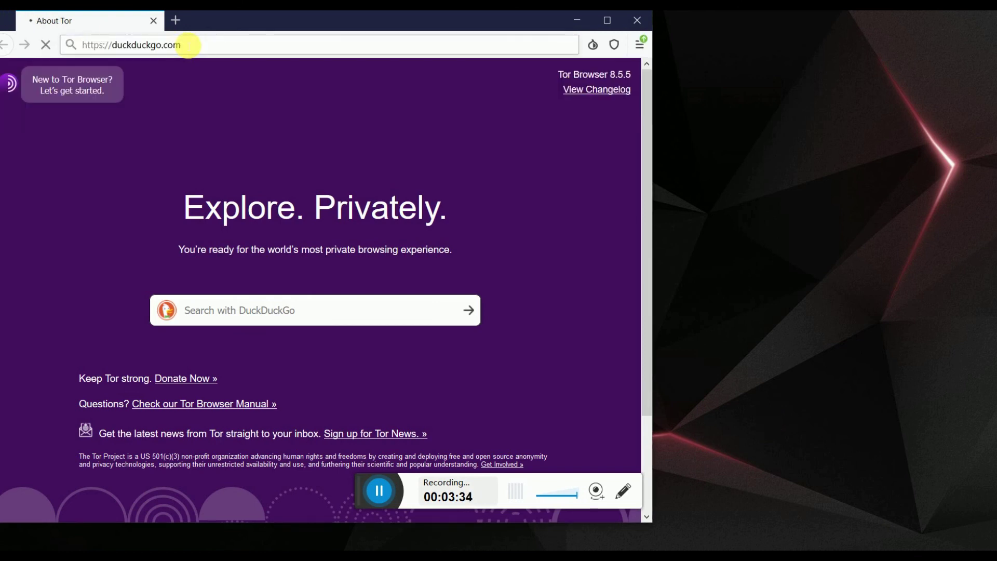